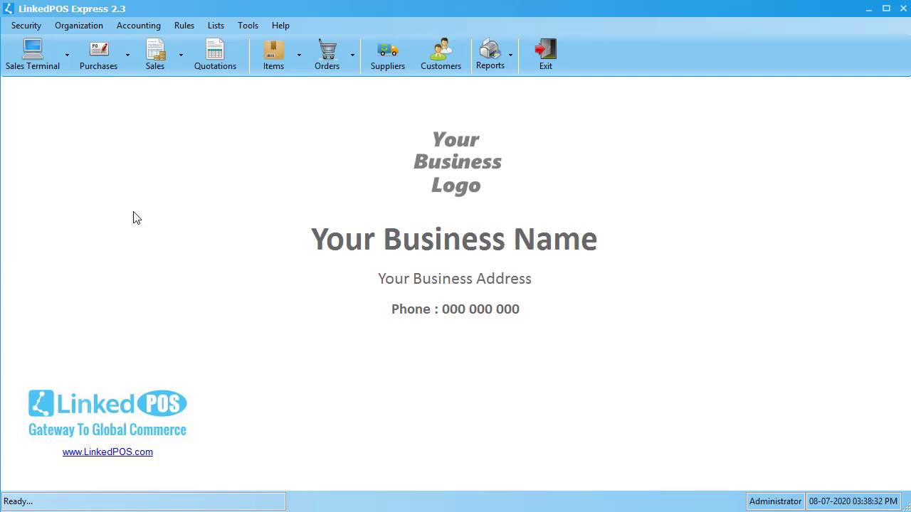
- Open the application settings at the general options
{"action": "left_click", "coordinate": [280, 26]}
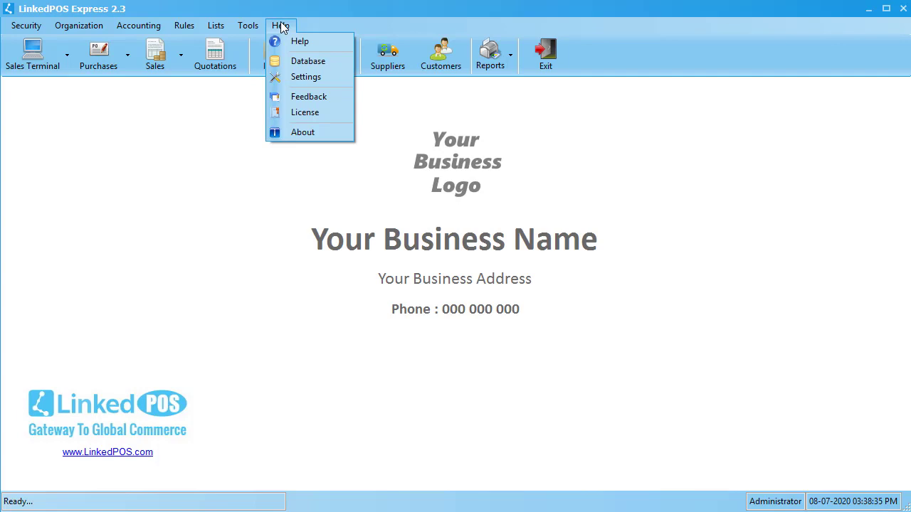
{"action": "left_click", "coordinate": [308, 76]}
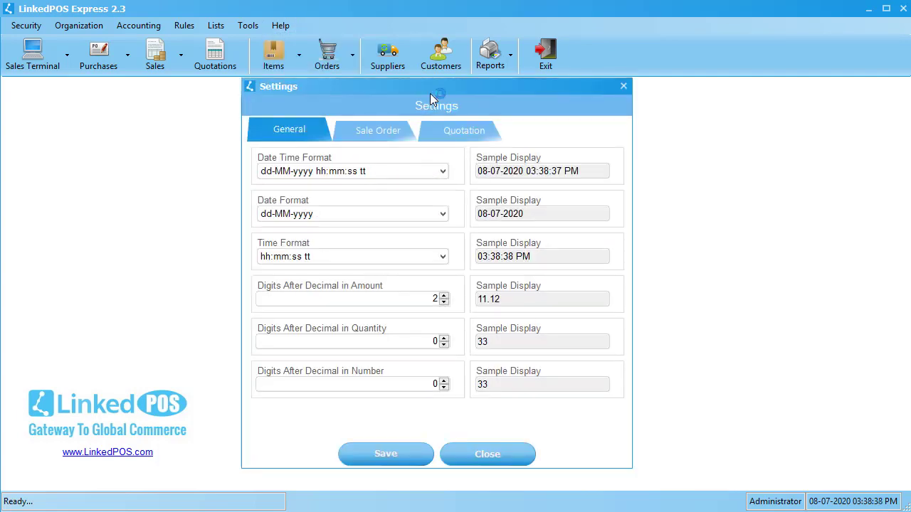
{"action": "left_click_drag", "start_coordinate": [432, 87], "coordinate": [430, 83]}
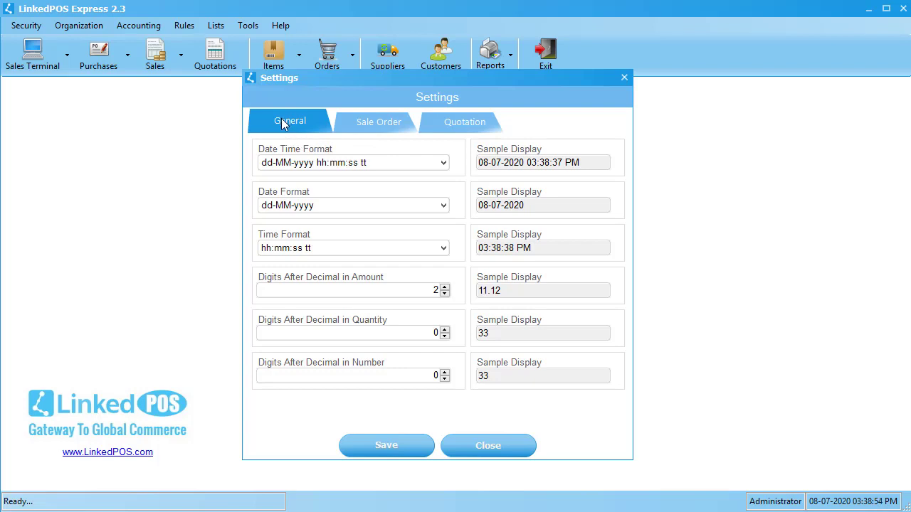
- Set the Date Time Format to dddd, dd MMMM yyyy HH:mm
{"action": "left_click", "coordinate": [369, 168]}
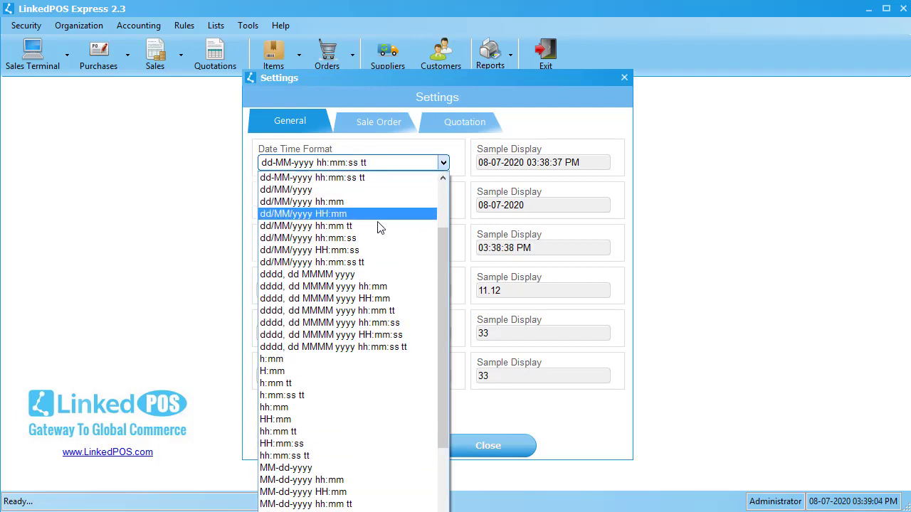
{"action": "scroll", "coordinate": [381, 231], "scroll_direction": "up", "scroll_amount": 2}
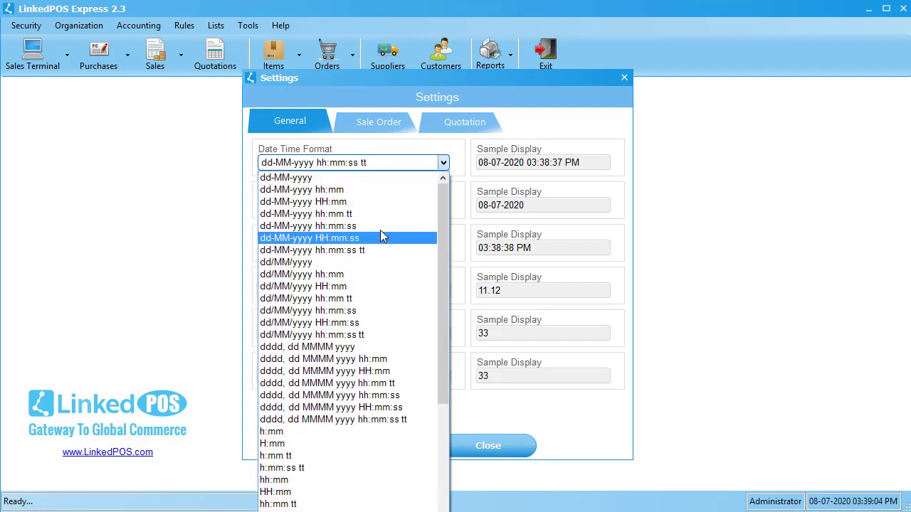
{"action": "left_click", "coordinate": [380, 370]}
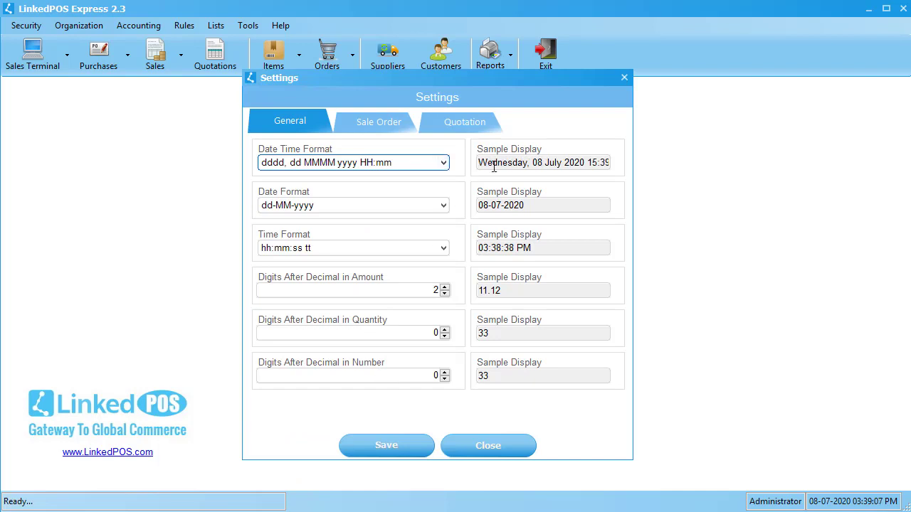
- Set the Date Time Format to HH:mm:ss
{"action": "left_click", "coordinate": [444, 163]}
{"action": "left_click", "coordinate": [370, 212]}
{"action": "left_click", "coordinate": [441, 163]}
{"action": "left_click", "coordinate": [335, 322]}
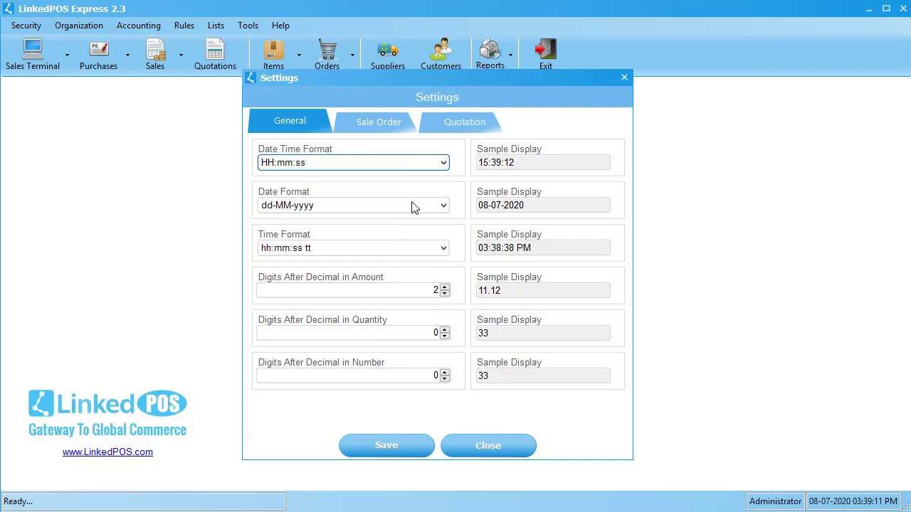
- Set the Date Format to MM-dd-yyyy and the Time Format to HH:mm:ss
{"action": "left_click", "coordinate": [352, 205]}
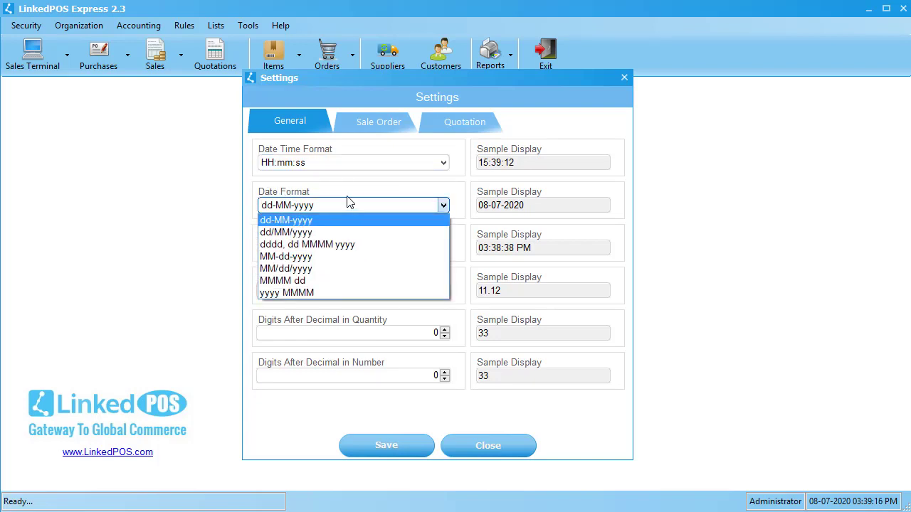
{"action": "left_click", "coordinate": [346, 196]}
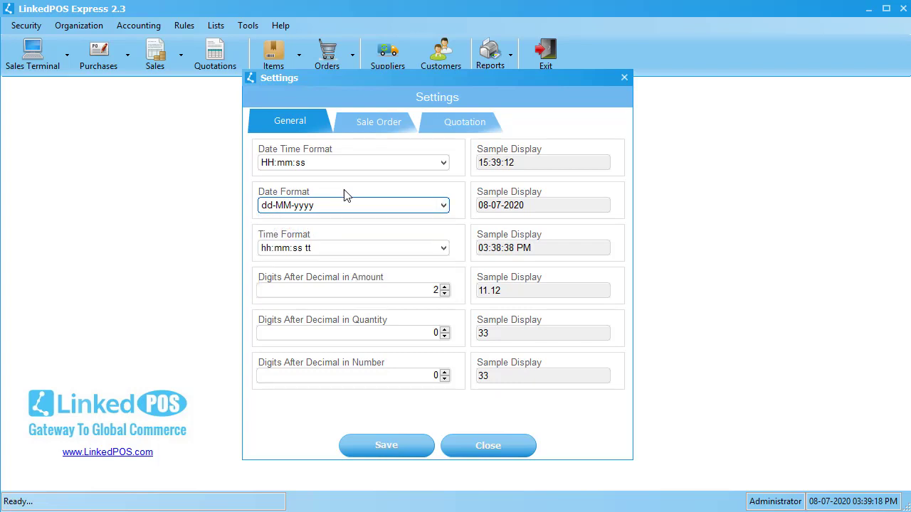
{"action": "left_click", "coordinate": [345, 207]}
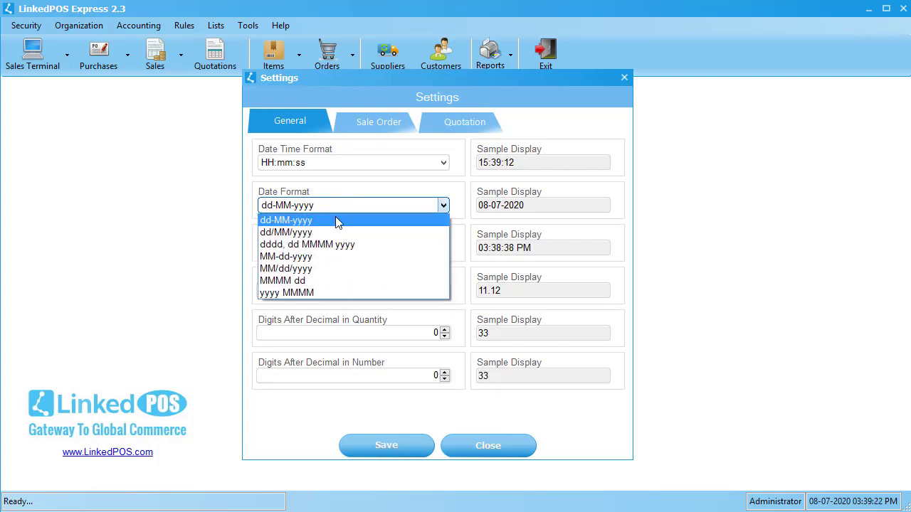
{"action": "left_click", "coordinate": [323, 257]}
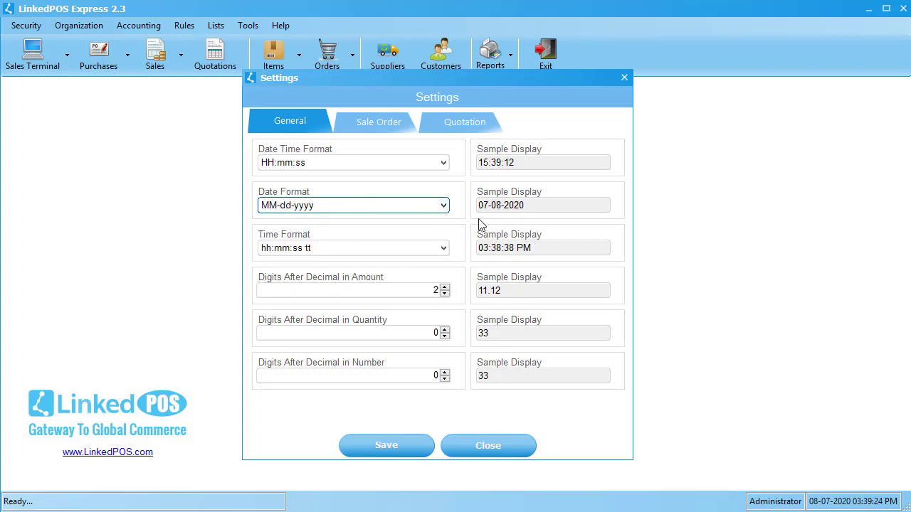
{"action": "left_click", "coordinate": [398, 211]}
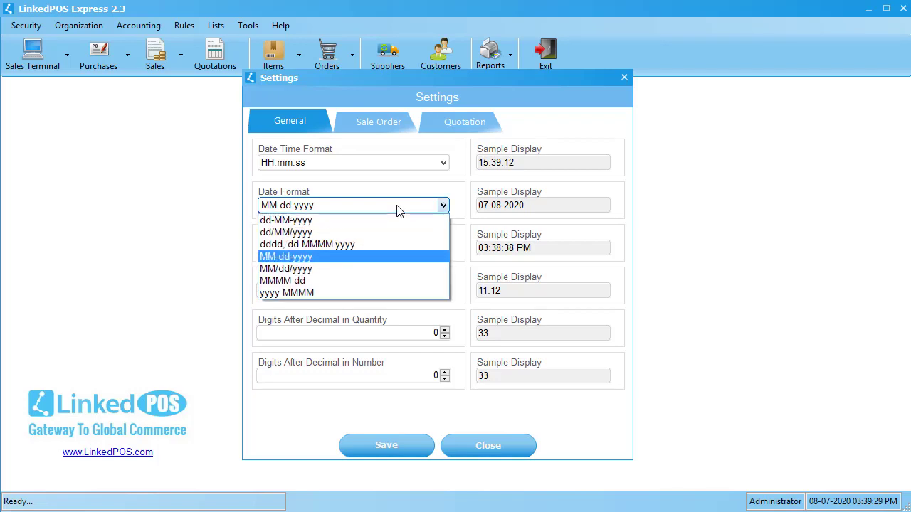
{"action": "left_click", "coordinate": [368, 258]}
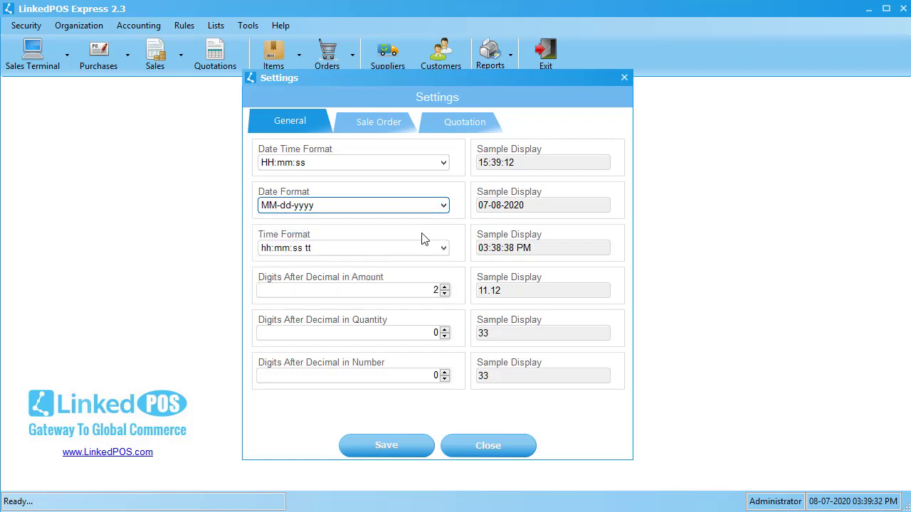
{"action": "left_click", "coordinate": [442, 249]}
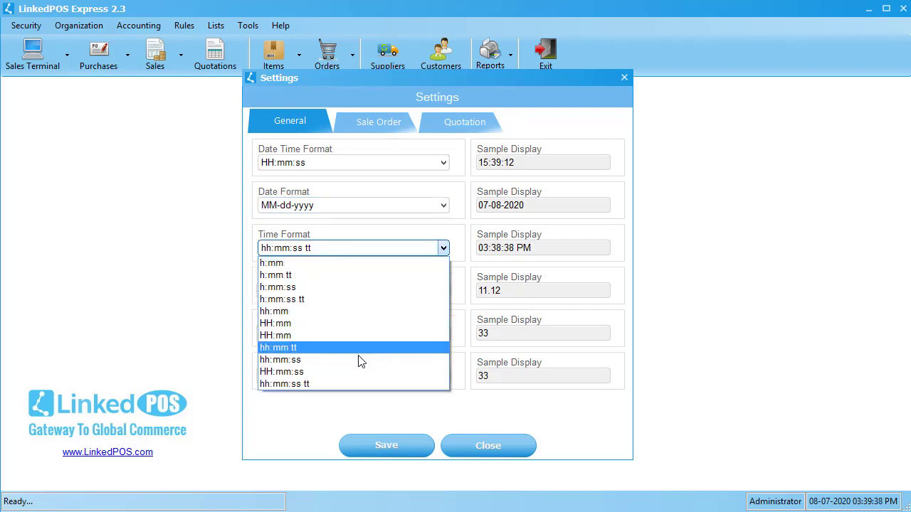
{"action": "left_click", "coordinate": [292, 373]}
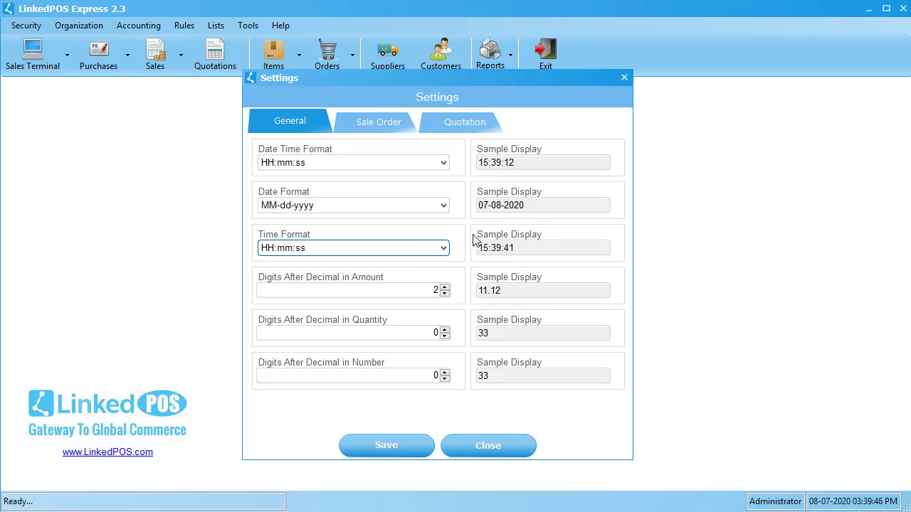
- Try other decimal counts for amounts and return Digits After Decimal in Amount to 2
{"action": "left_click", "coordinate": [445, 286]}
{"action": "left_click", "coordinate": [444, 287]}
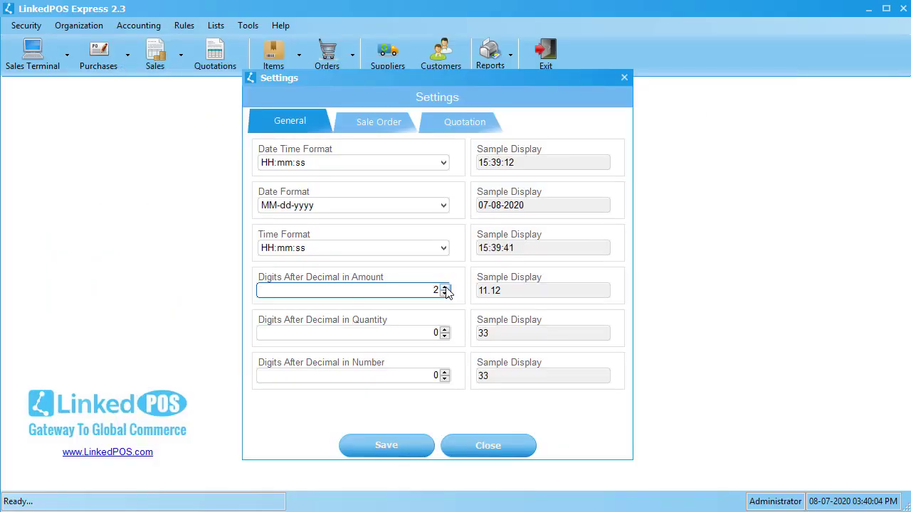
{"action": "left_click", "coordinate": [445, 286]}
{"action": "left_click", "coordinate": [445, 293]}
{"action": "left_click_drag", "start_coordinate": [505, 292], "coordinate": [460, 291]}
{"action": "left_click", "coordinate": [513, 294]}
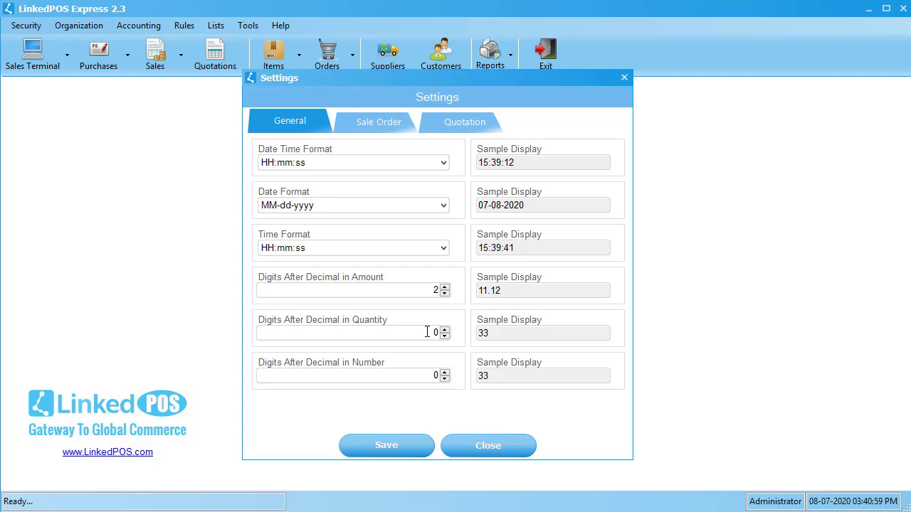
- Set Digits After Decimal in Quantity to 2 and check its sample display
{"action": "left_click_drag", "start_coordinate": [424, 332], "coordinate": [446, 333]}
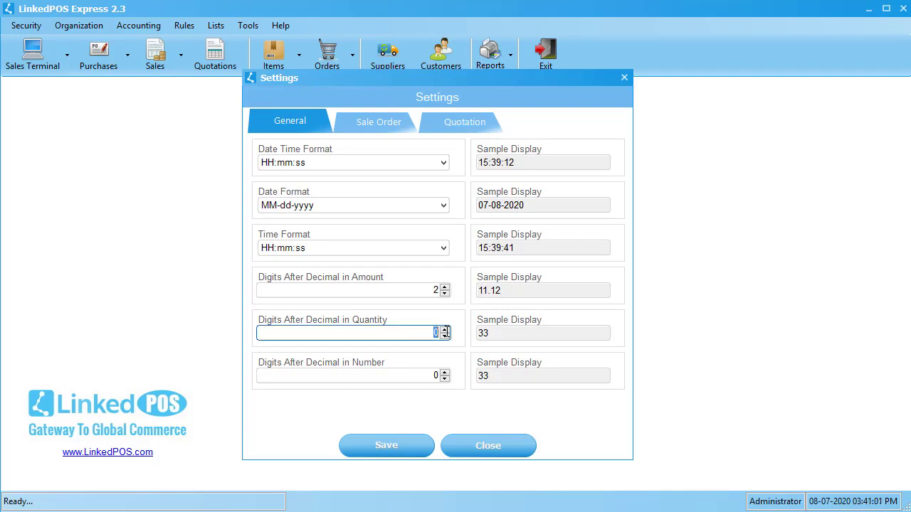
{"action": "left_click", "coordinate": [431, 330]}
{"action": "left_click", "coordinate": [445, 329]}
{"action": "left_click", "coordinate": [444, 329]}
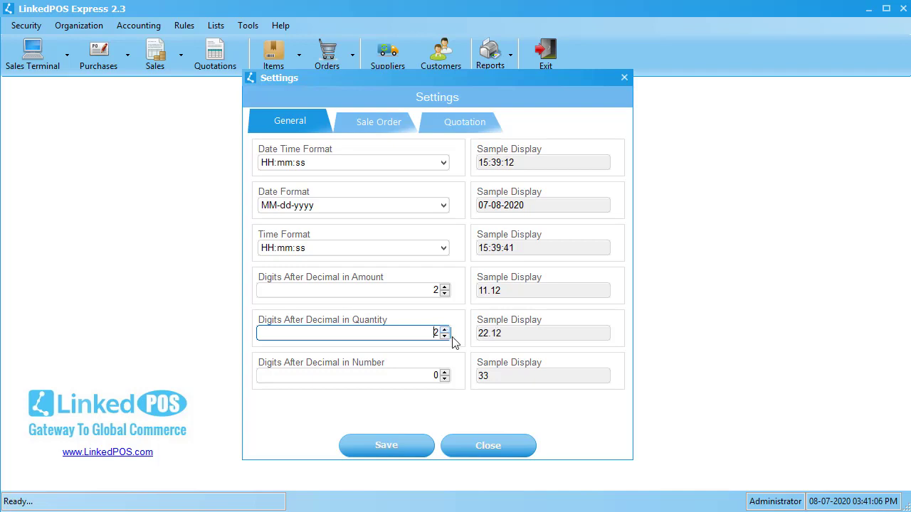
{"action": "left_click_drag", "start_coordinate": [502, 333], "coordinate": [494, 332]}
{"action": "left_click", "coordinate": [507, 332]}
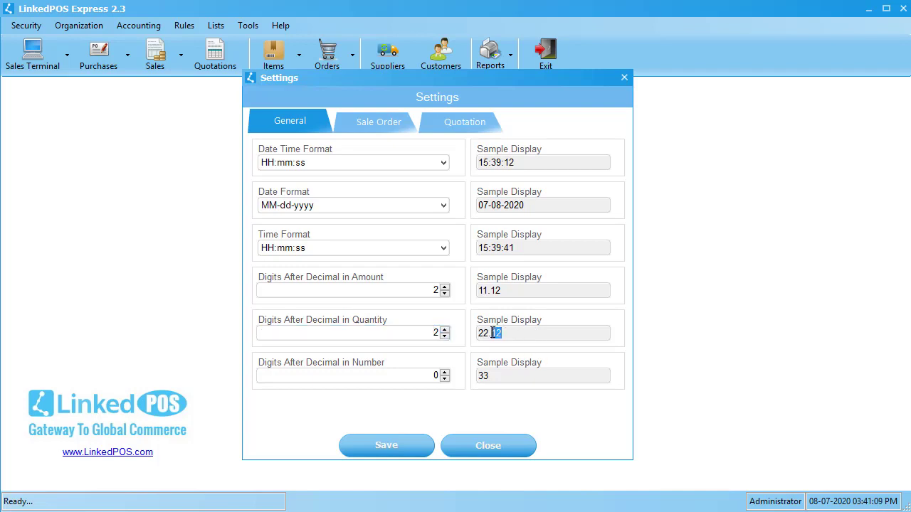
{"action": "left_click", "coordinate": [514, 333]}
- Examine the sale order greetings message and terms, and the quotation terms and conditions
{"action": "left_click", "coordinate": [368, 135]}
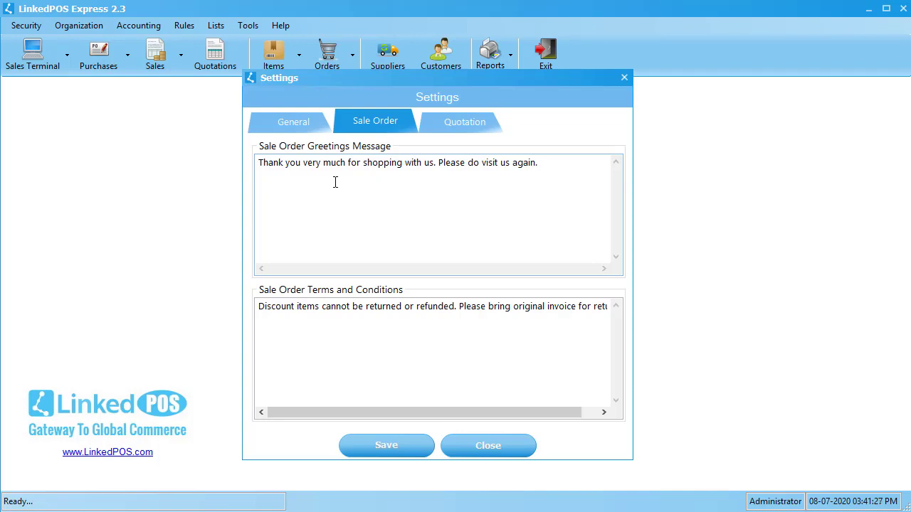
{"action": "left_click", "coordinate": [366, 314]}
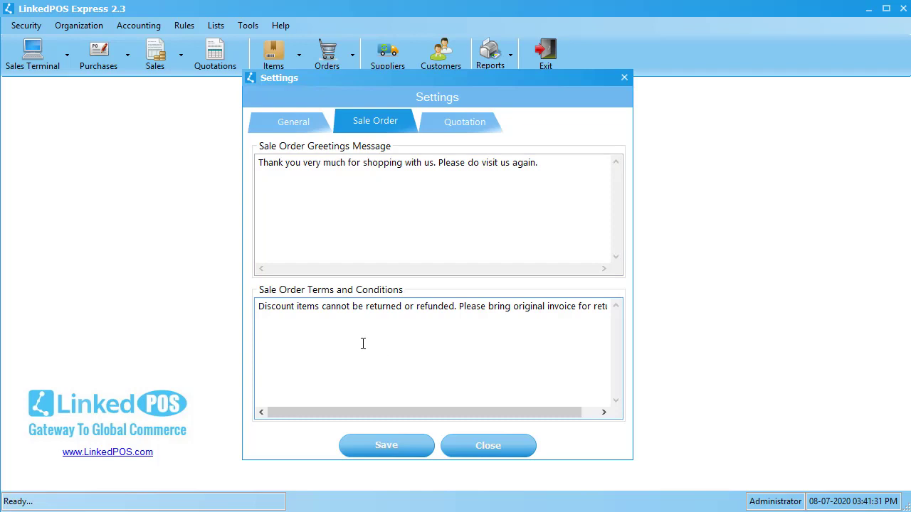
{"action": "mouse_move", "coordinate": [327, 411]}
{"action": "left_mouse_down"}
{"action": "mouse_move", "coordinate": [382, 415]}
{"action": "mouse_move", "coordinate": [320, 407]}
{"action": "left_mouse_up"}
{"action": "left_click", "coordinate": [465, 120]}
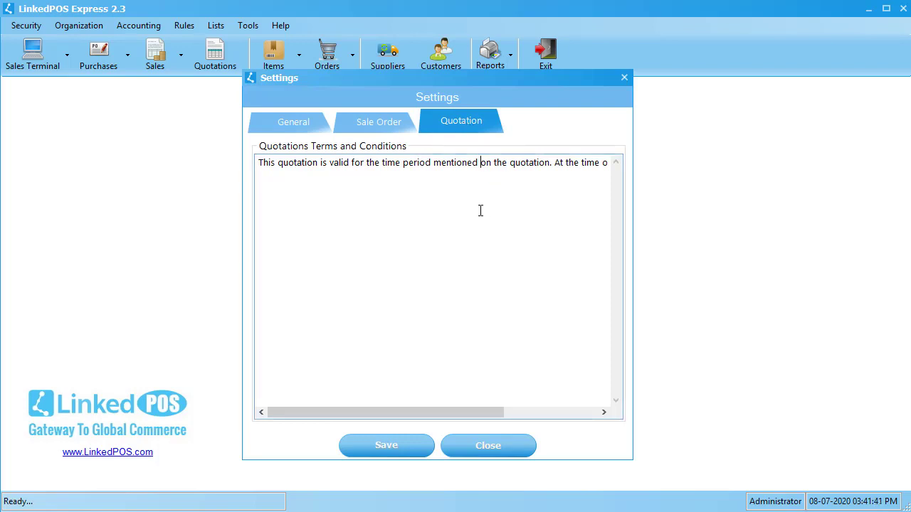
{"action": "key", "text": "ctrl+z"}
{"action": "key", "text": "ctrl+z"}
{"action": "left_click", "coordinate": [335, 214]}
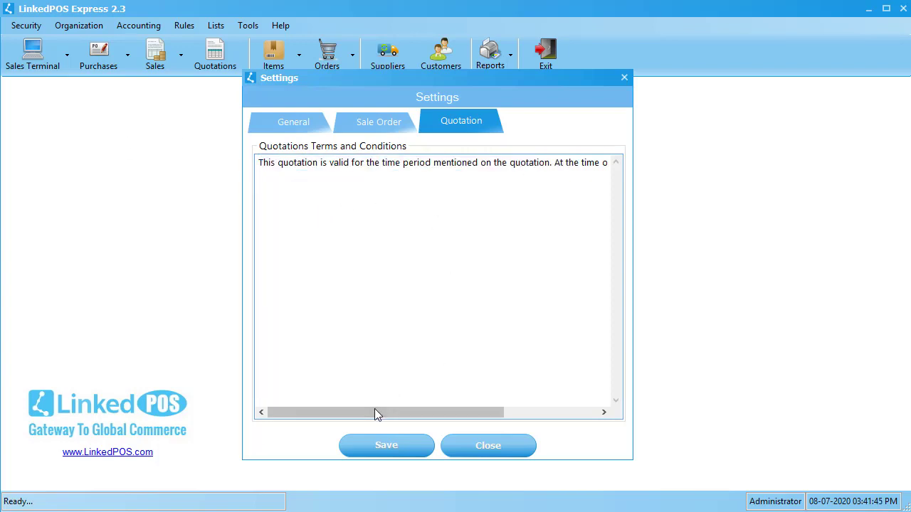
{"action": "left_click_drag", "start_coordinate": [374, 412], "coordinate": [343, 413]}
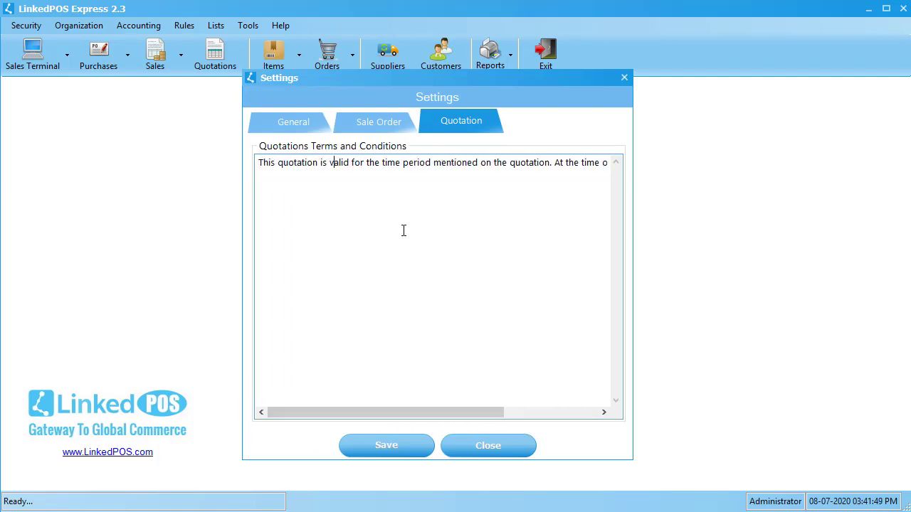